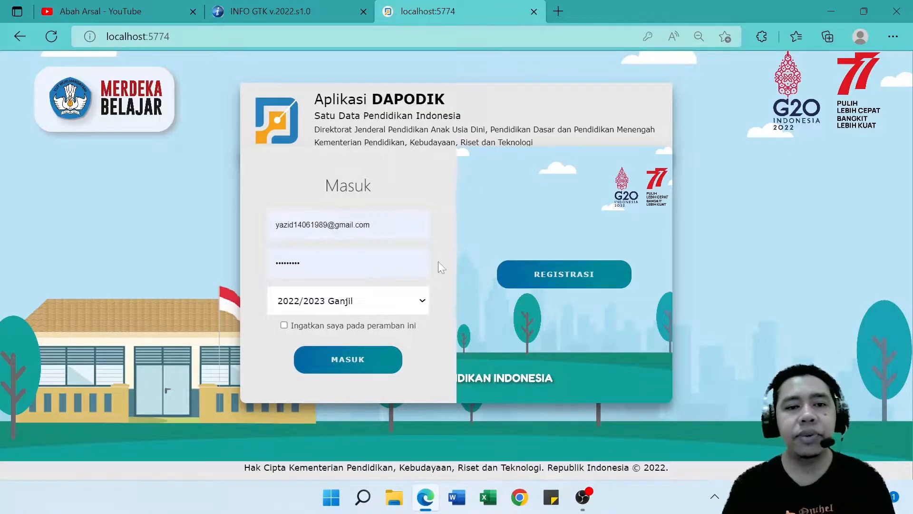
- Sign in for the 2022/2023 Ganjil semester and show the teachers' additional-duties list (Daftar Tugas Tambahan GTK)
{"action": "left_click", "coordinate": [348, 363]}
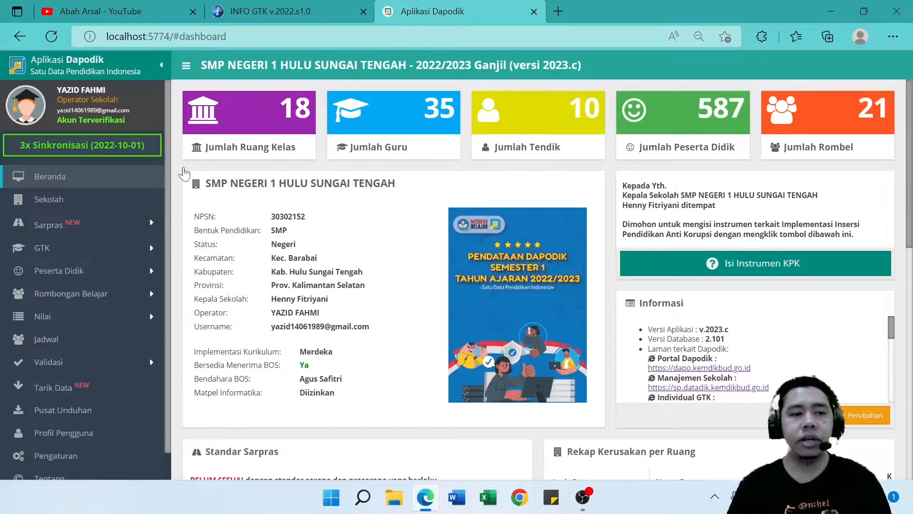
{"action": "left_click", "coordinate": [116, 259]}
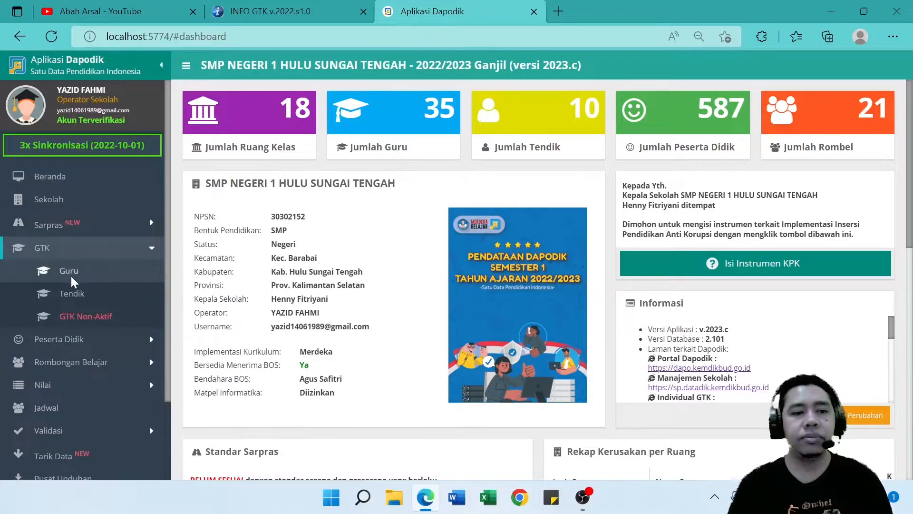
{"action": "left_click", "coordinate": [71, 277]}
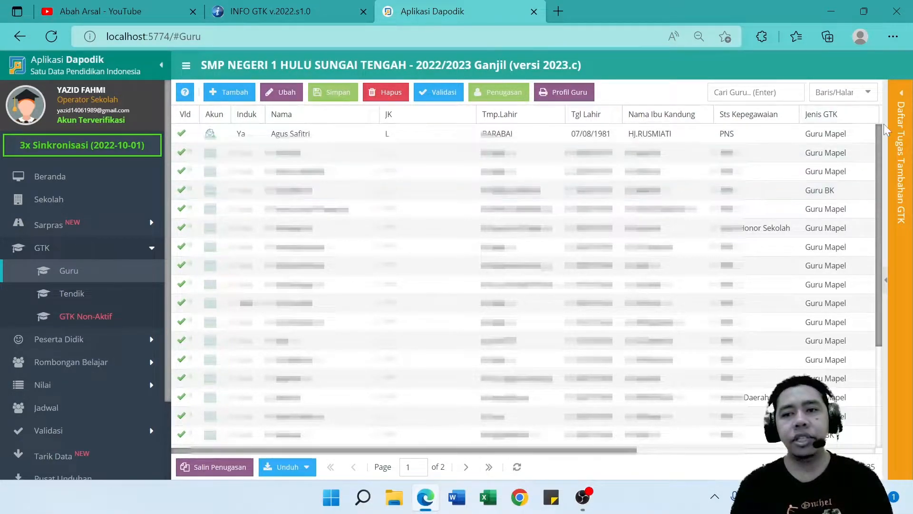
{"action": "left_click", "coordinate": [907, 114]}
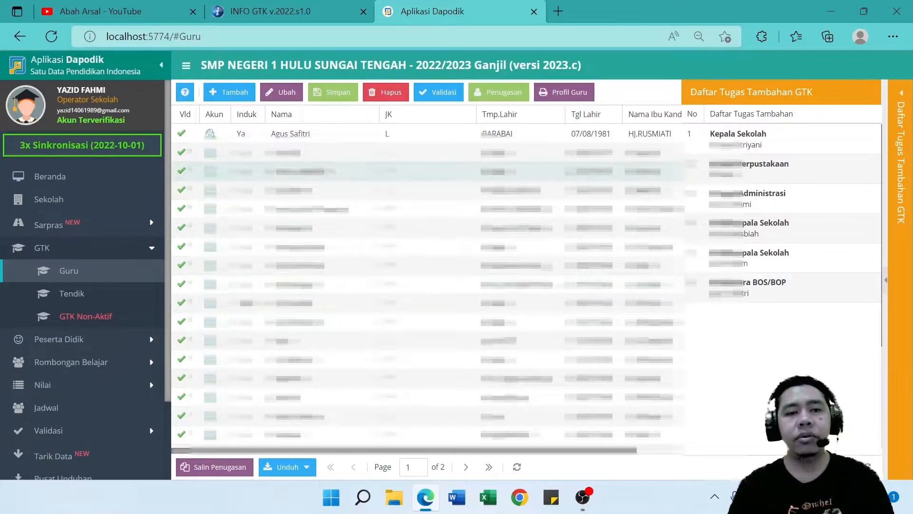
- Inspect the Tugas Tambahan entry in the edit record of the second teacher in the list, and close the record
{"action": "left_click", "coordinate": [326, 155]}
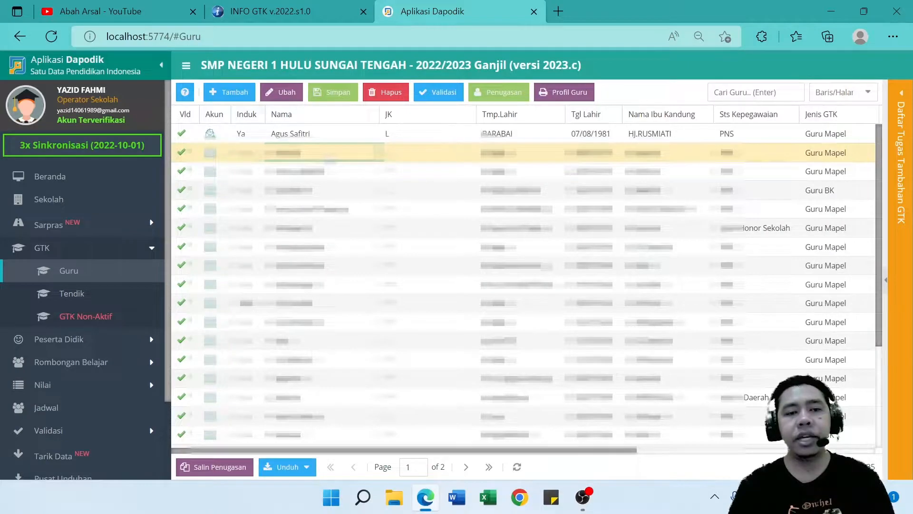
{"action": "left_click", "coordinate": [282, 95]}
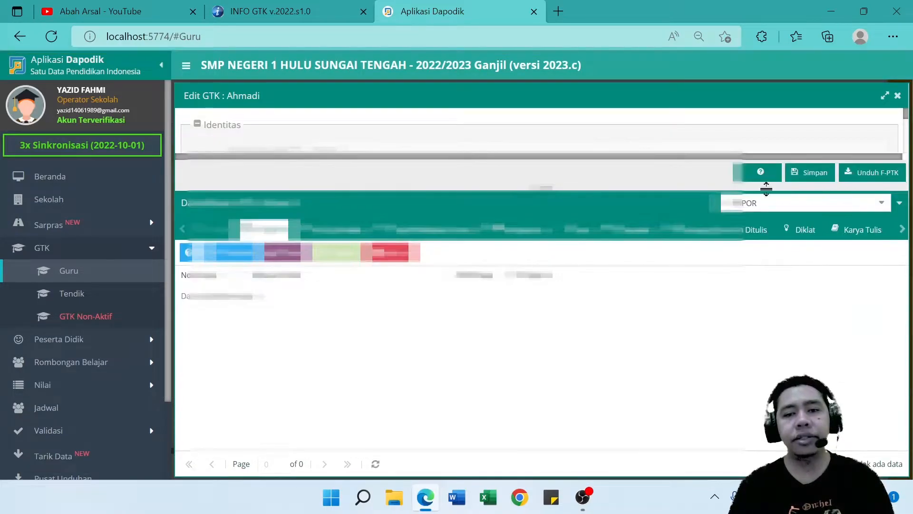
{"action": "left_click", "coordinate": [882, 203]}
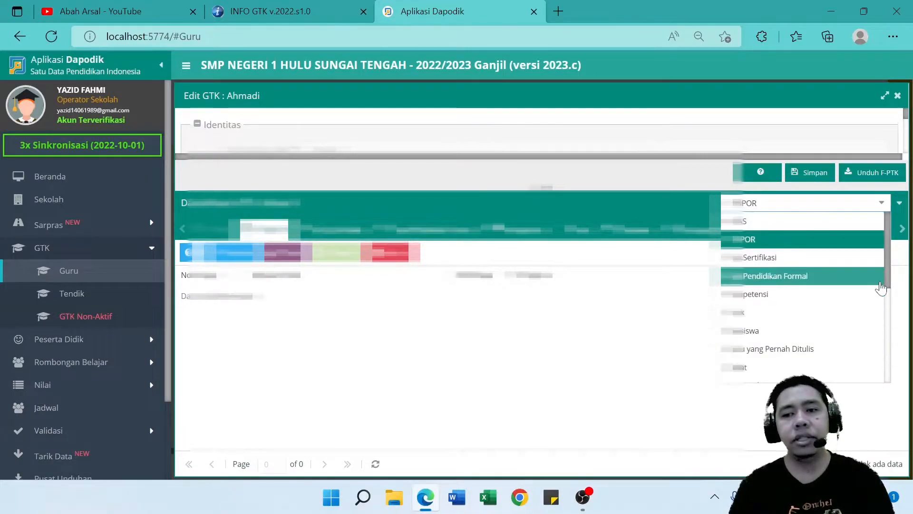
{"action": "left_click_drag", "start_coordinate": [887, 256], "coordinate": [887, 311]}
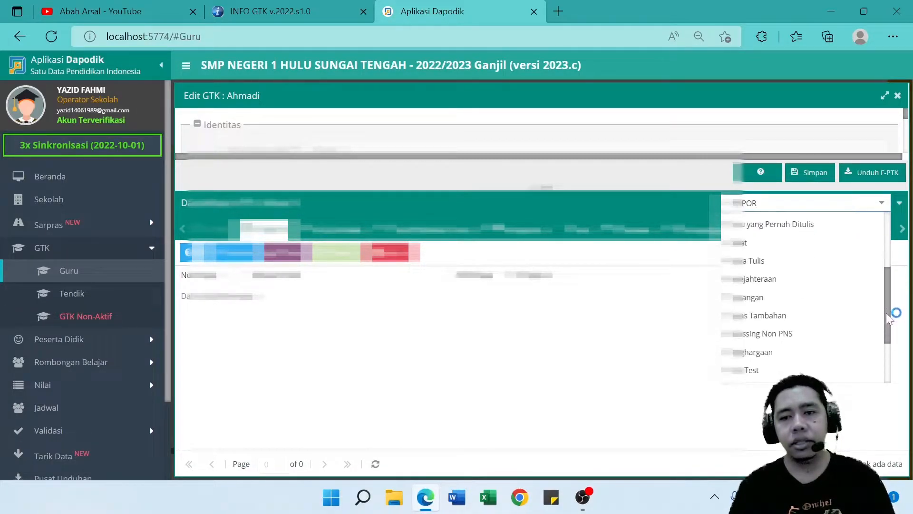
{"action": "left_click", "coordinate": [774, 315]}
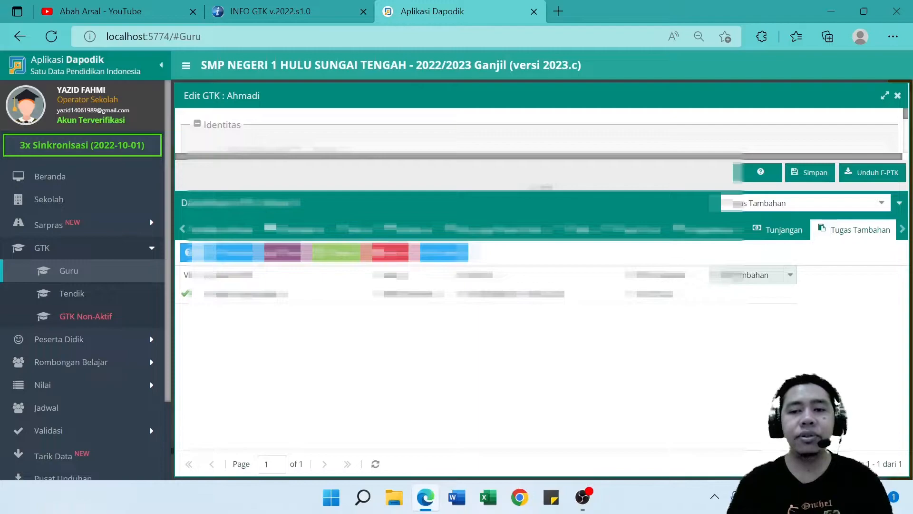
{"action": "left_click", "coordinate": [758, 297]}
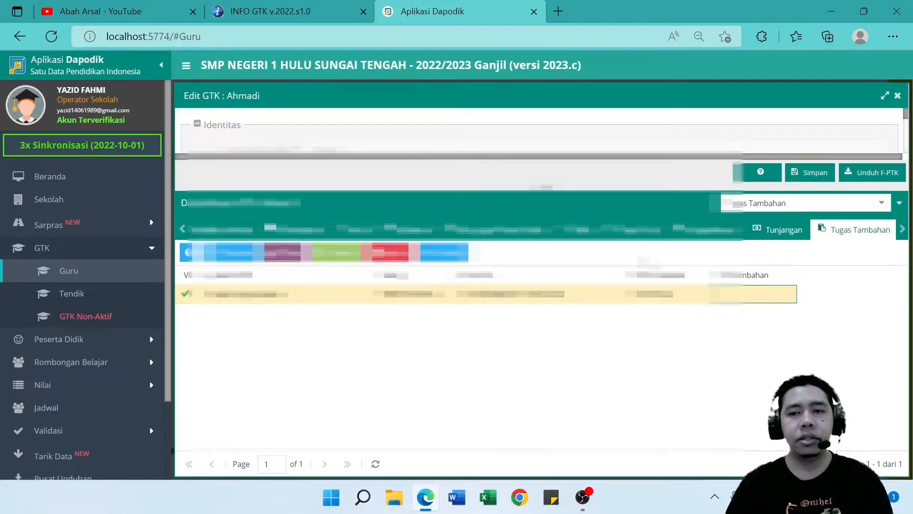
{"action": "left_click", "coordinate": [897, 96]}
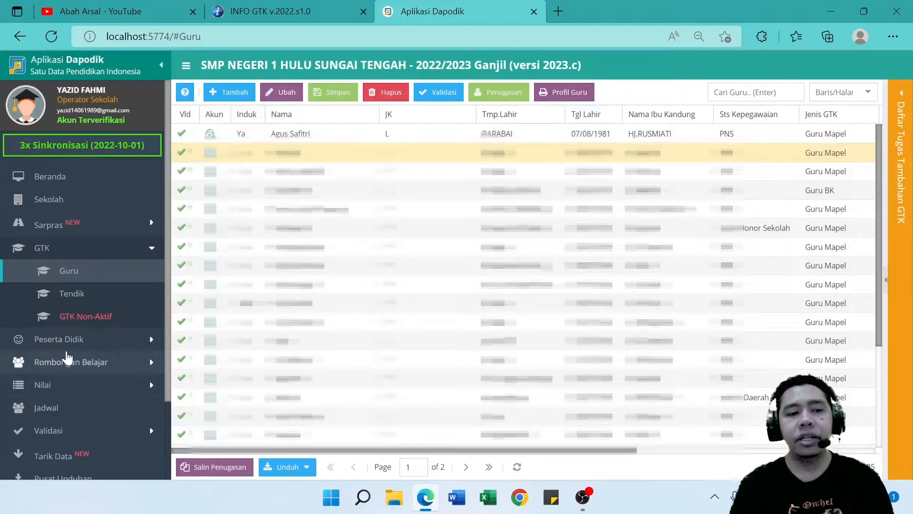
- Open the Pembelajaran details of class group Kelas 7A from the regular Rombongan Belajar list
{"action": "left_click", "coordinate": [71, 363]}
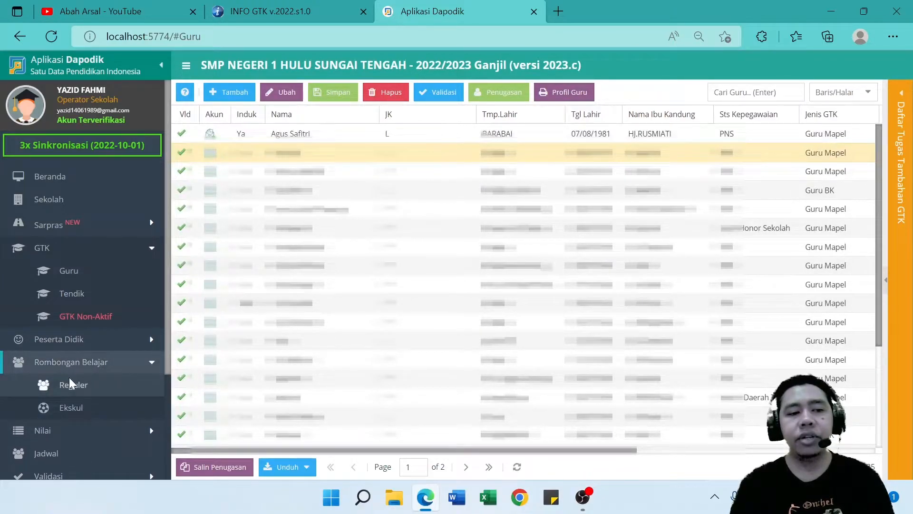
{"action": "left_click", "coordinate": [70, 379]}
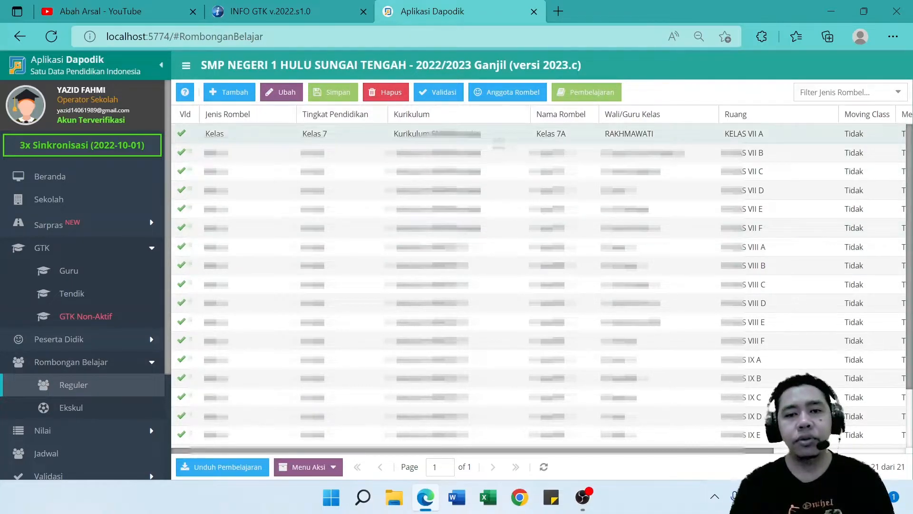
{"action": "left_click", "coordinate": [496, 139]}
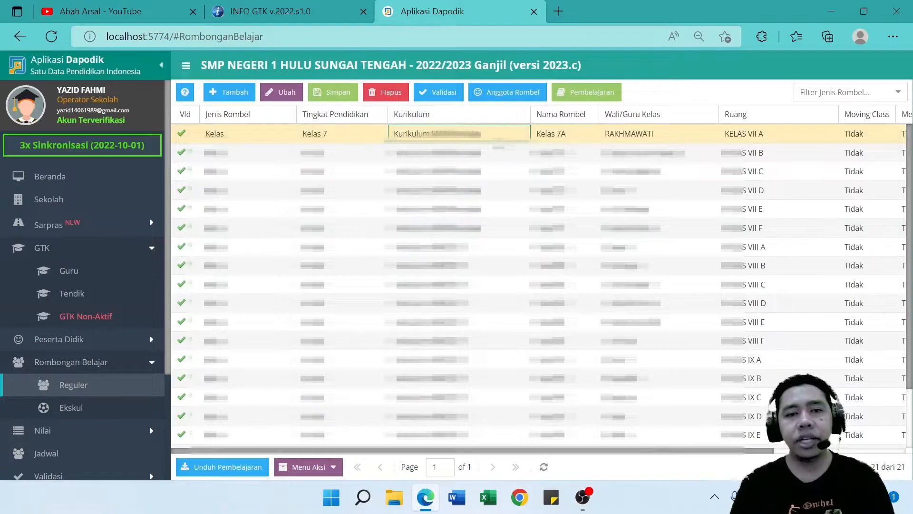
{"action": "left_click", "coordinate": [565, 92]}
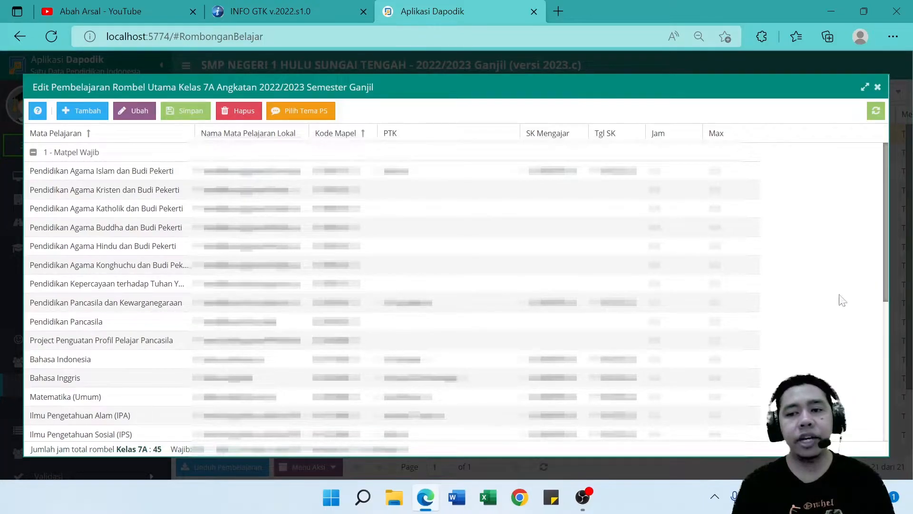
- Review Kelas 7A's subjects, assigned teachers and SK data down to Bimbingan dan Konseling, and close the details
{"action": "left_click", "coordinate": [618, 340]}
{"action": "key", "text": "Down"}
{"action": "key", "text": "Down"}
{"action": "key", "text": "Down"}
{"action": "key", "text": "Down"}
{"action": "key", "text": "Down"}
{"action": "key", "text": "Down"}
{"action": "key", "text": "Down"}
{"action": "key", "text": "Down"}
{"action": "key", "text": "Down"}
{"action": "key", "text": "Down"}
{"action": "key", "text": "Down"}
{"action": "key", "text": "Down"}
{"action": "key", "text": "Down"}
{"action": "key", "text": "Down"}
{"action": "key", "text": "Down"}
{"action": "key", "text": "Down"}
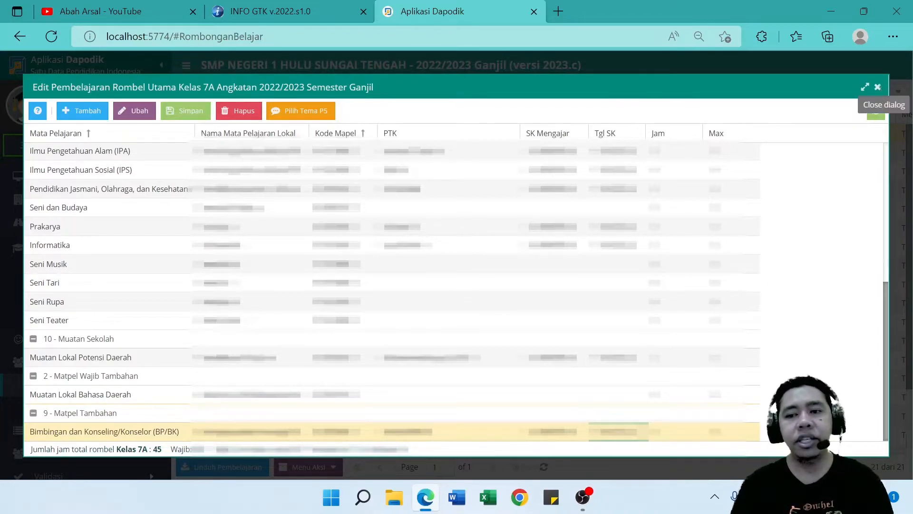
{"action": "left_click", "coordinate": [879, 88]}
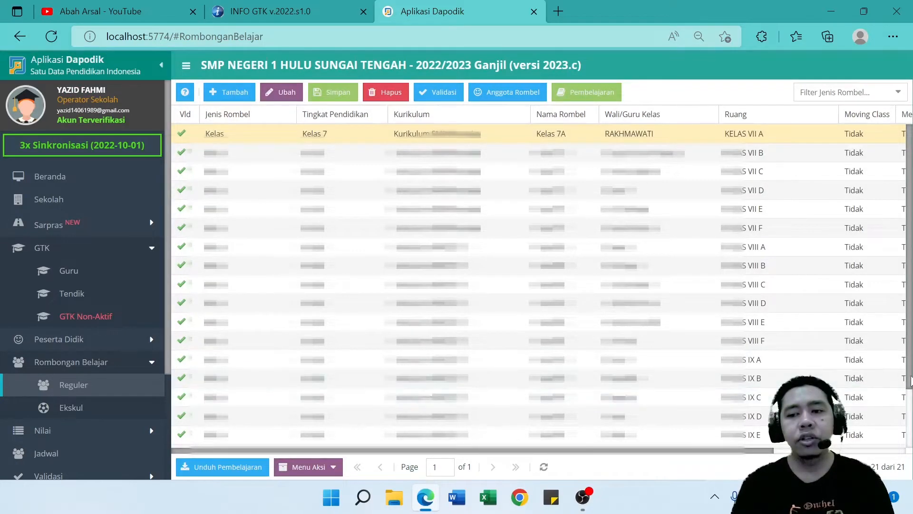
- Open the Pembelajaran details of class group Kelas 9E
{"action": "left_click_drag", "start_coordinate": [909, 390], "coordinate": [910, 452]}
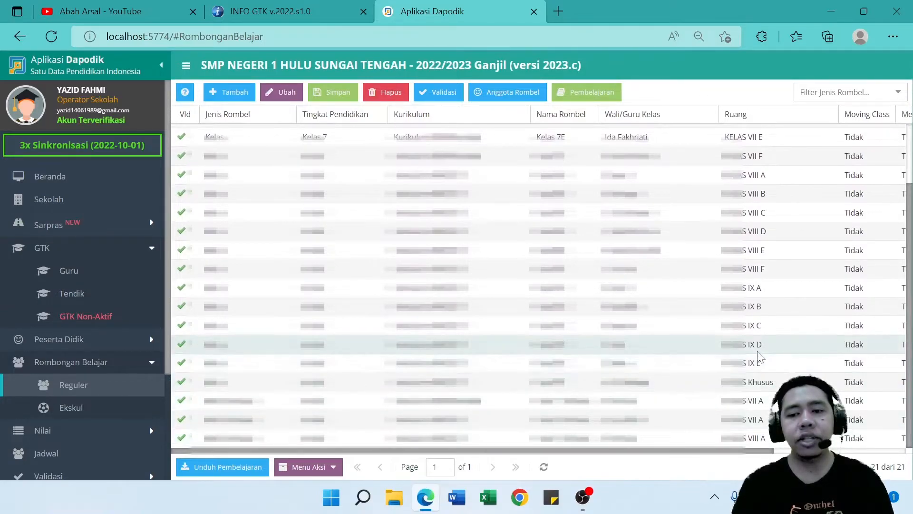
{"action": "left_click", "coordinate": [771, 364]}
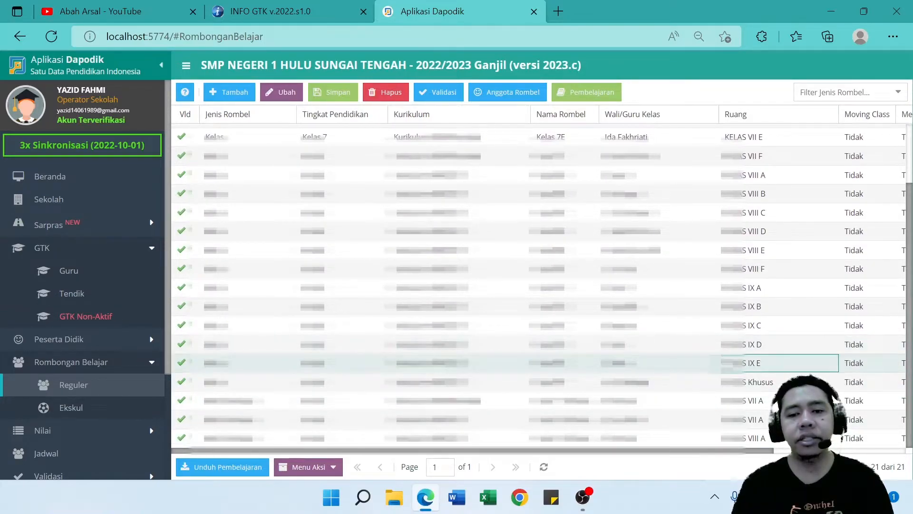
{"action": "left_click", "coordinate": [578, 92]}
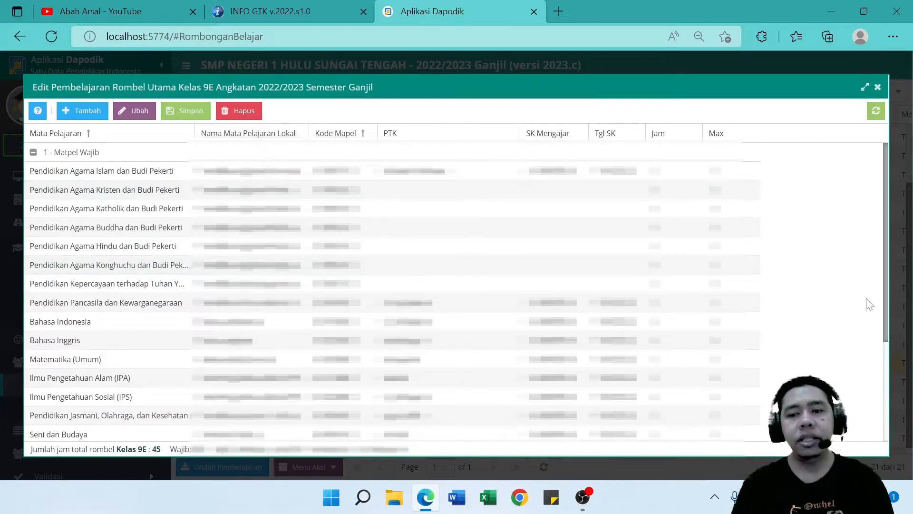
- Review Kelas 9E's subject assignments and teaching hours down to Bimbingan dan Konseling, and close the details
{"action": "left_click", "coordinate": [670, 346]}
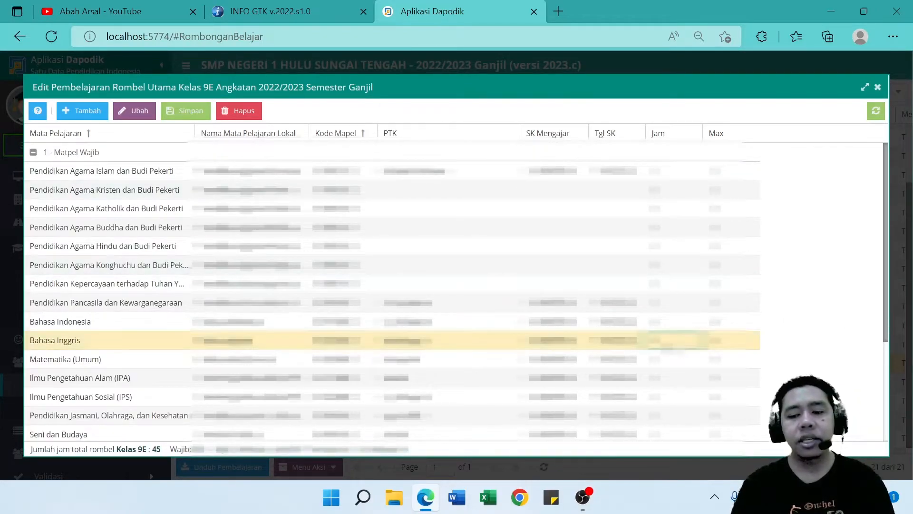
{"action": "key", "text": "Down"}
{"action": "key", "text": "Down"}
{"action": "key", "text": "Down"}
{"action": "key", "text": "Down"}
{"action": "key", "text": "Down"}
{"action": "key", "text": "Down"}
{"action": "key", "text": "Down"}
{"action": "key", "text": "Down"}
{"action": "key", "text": "Down"}
{"action": "key", "text": "Down"}
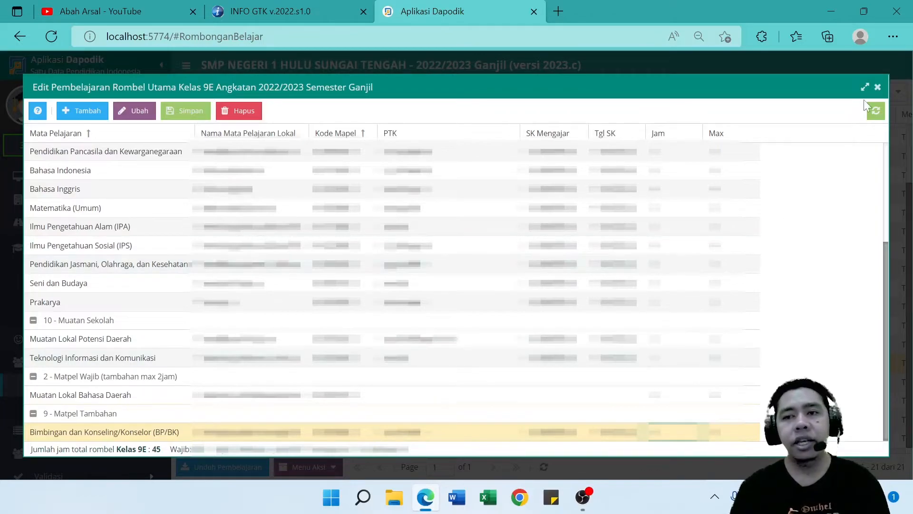
{"action": "left_click", "coordinate": [879, 89]}
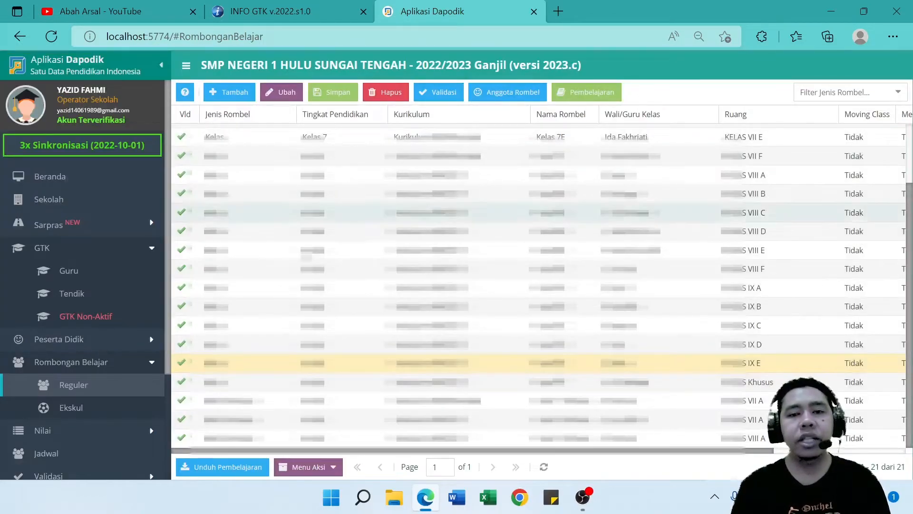
- Return to the Guru list and check the Daftar Tugas Tambahan GTK again
{"action": "left_click", "coordinate": [110, 273]}
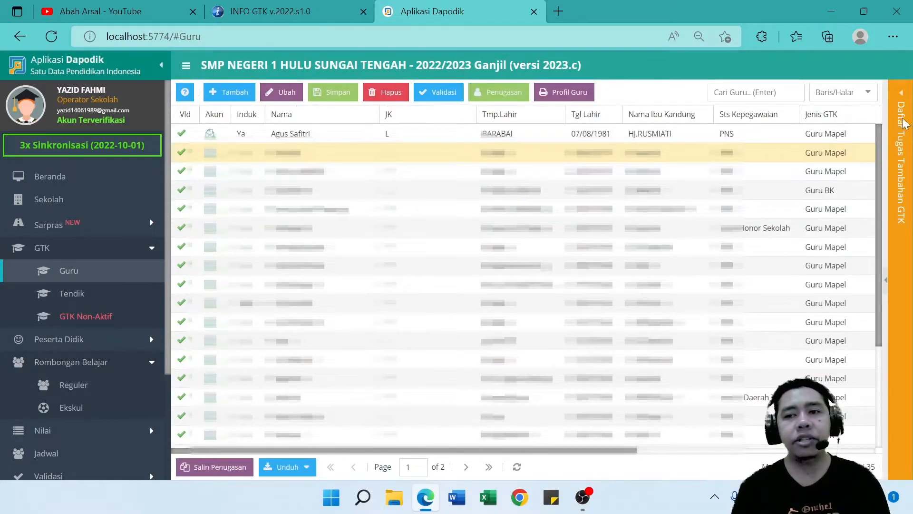
{"action": "left_click", "coordinate": [901, 138]}
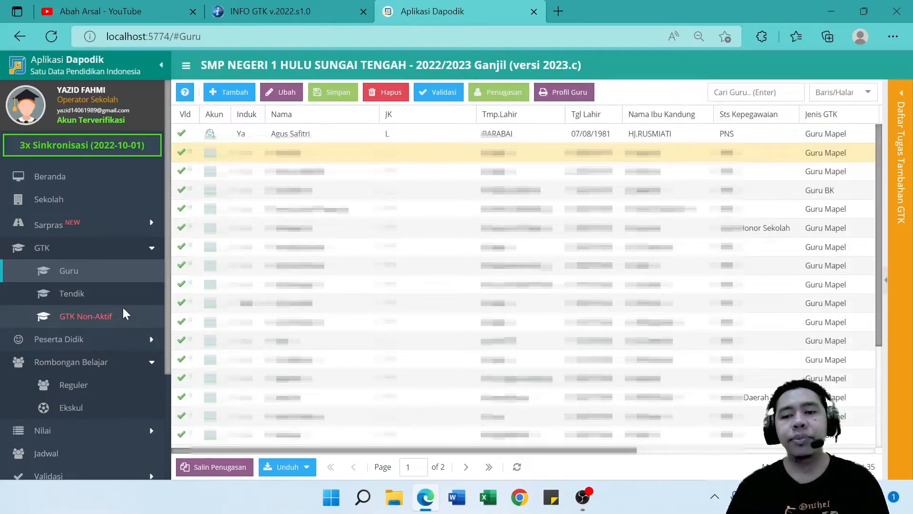
- Reopen Kelas 9E's Pembelajaran from the regular class groups and examine its subject rows through Bimbingan dan Konseling
{"action": "left_click", "coordinate": [100, 384]}
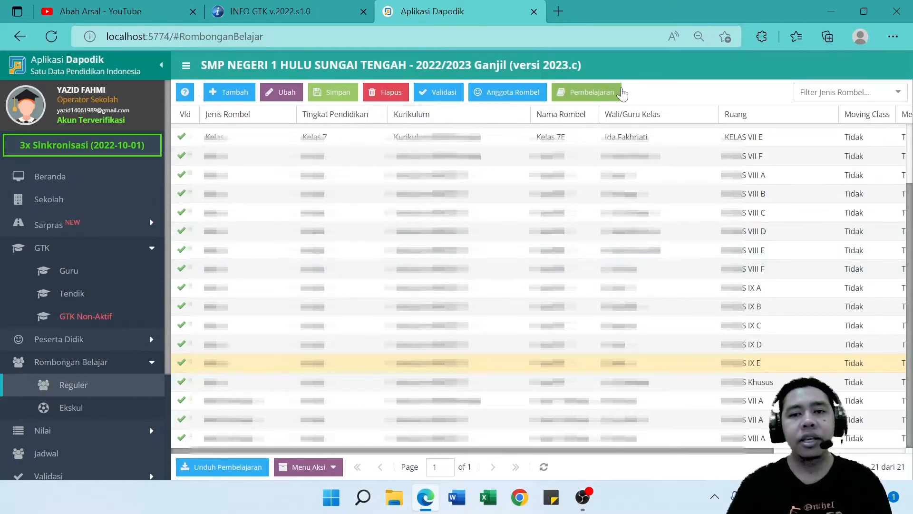
{"action": "left_click", "coordinate": [587, 92]}
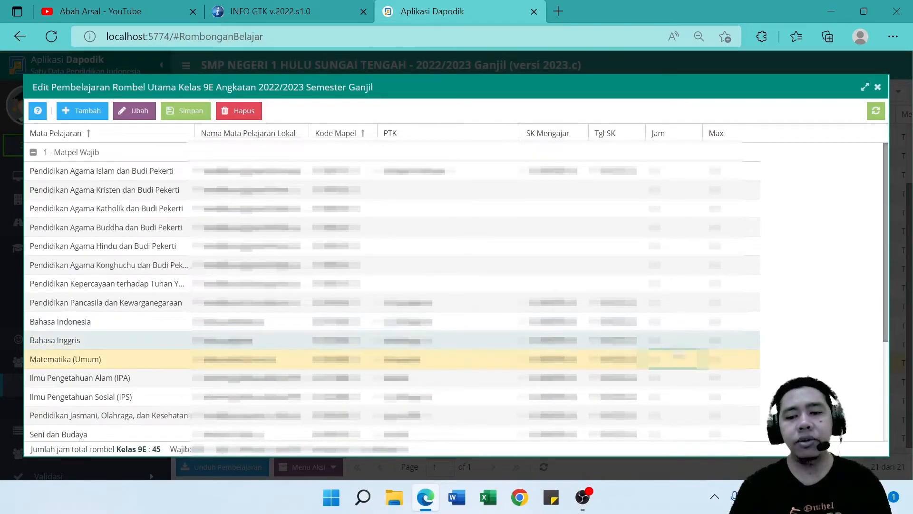
{"action": "scroll", "coordinate": [333, 432], "scroll_direction": "down", "scroll_amount": 3}
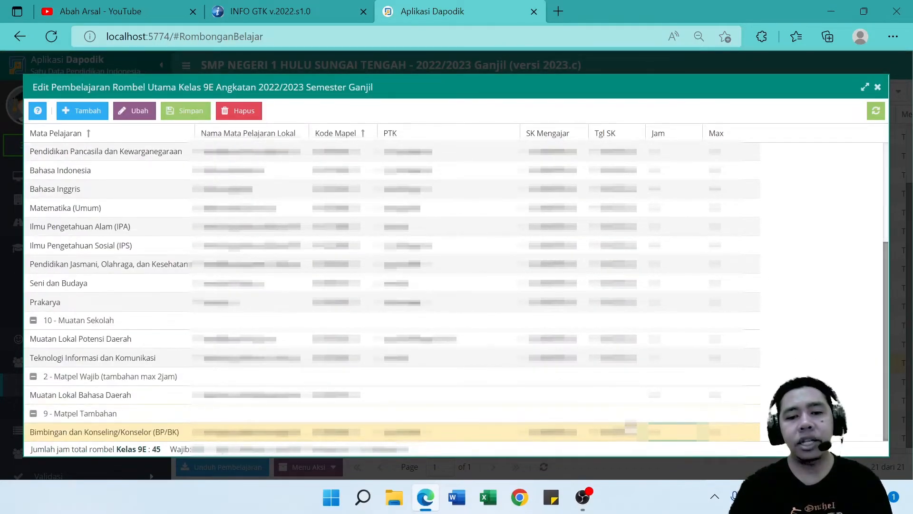